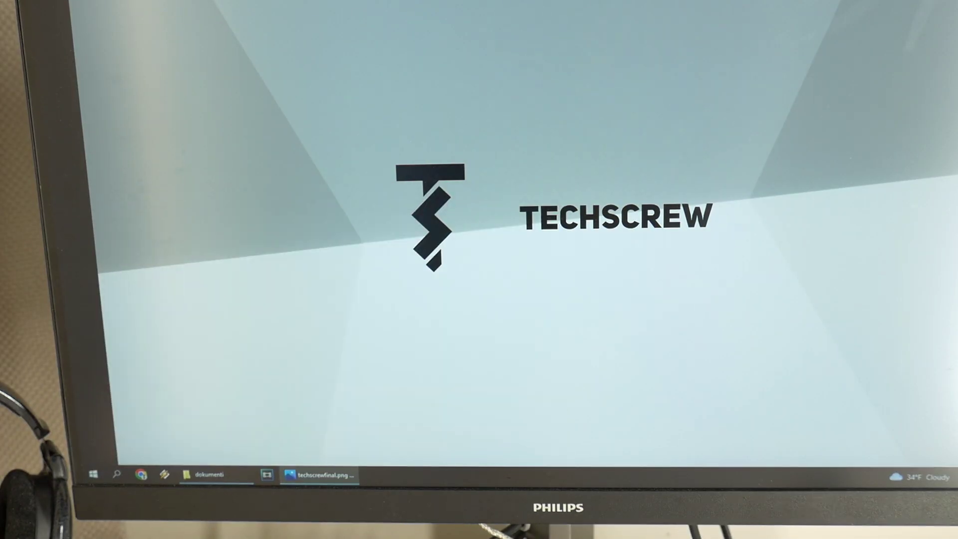
{"action": "key", "text": "super"}
{"action": "key", "text": "super"}
{"action": "key", "text": "super"}
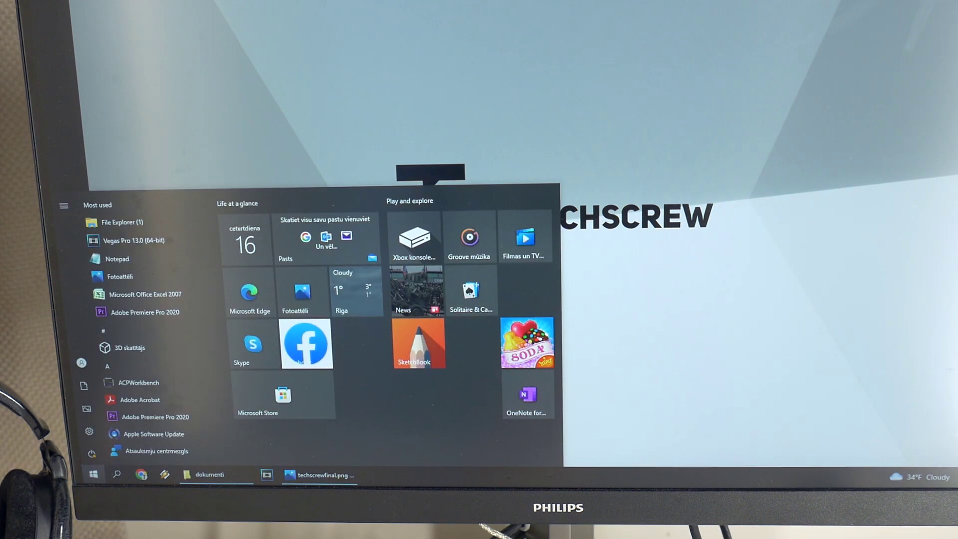
{"action": "key", "text": "super"}
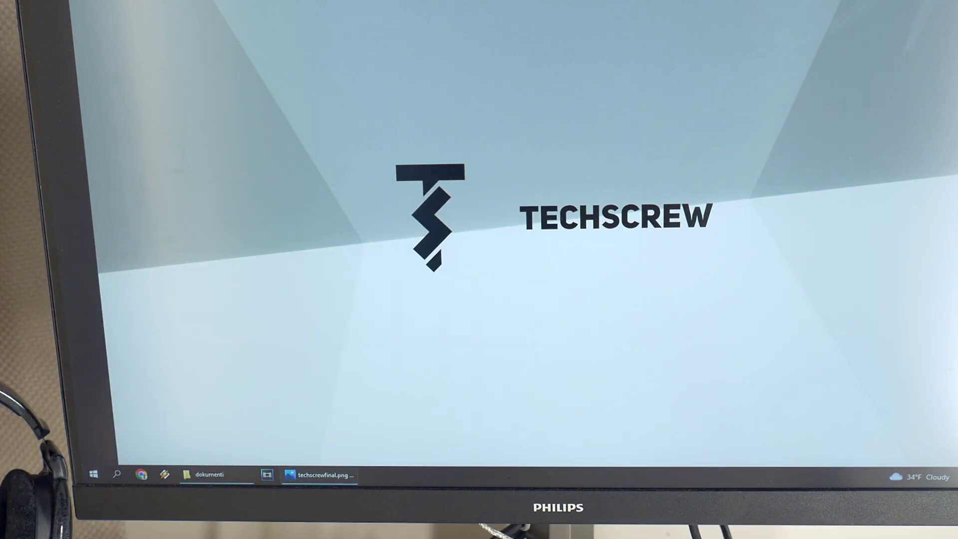